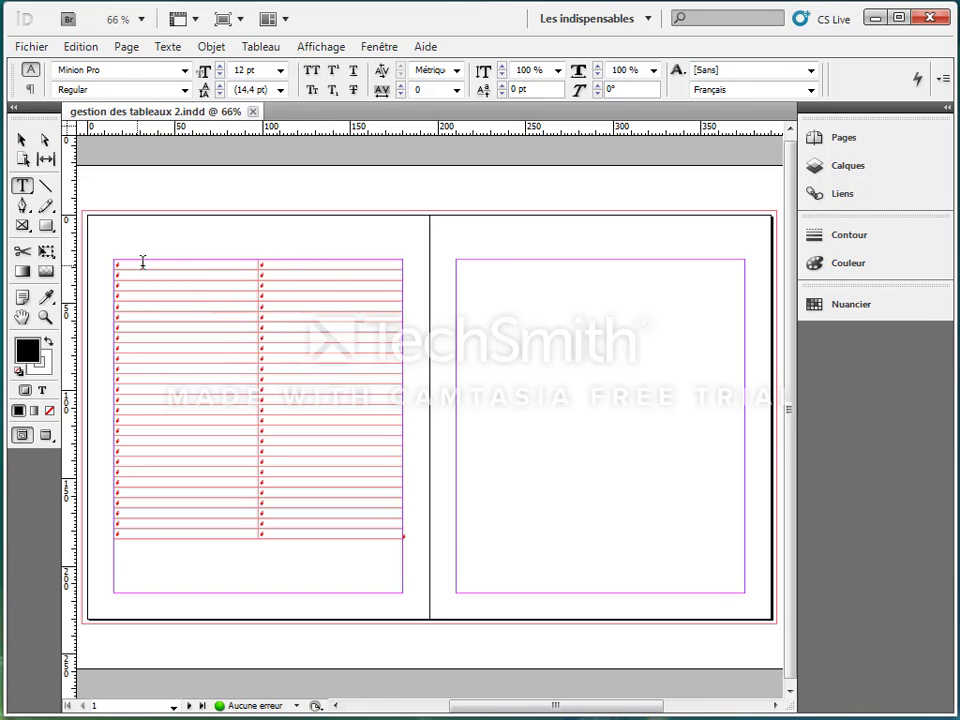
Step: Select the cells of both columns from the table's sixth row down to its last row on the left page
left_click_drag(142, 262, 270, 270)
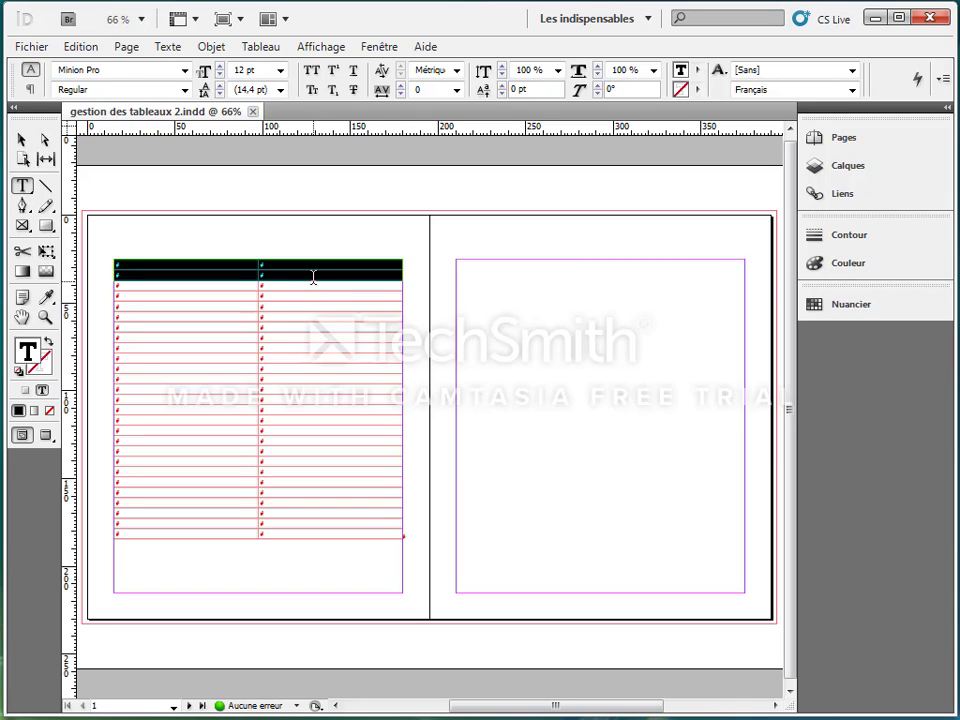
left_click_drag(302, 531, 178, 260)
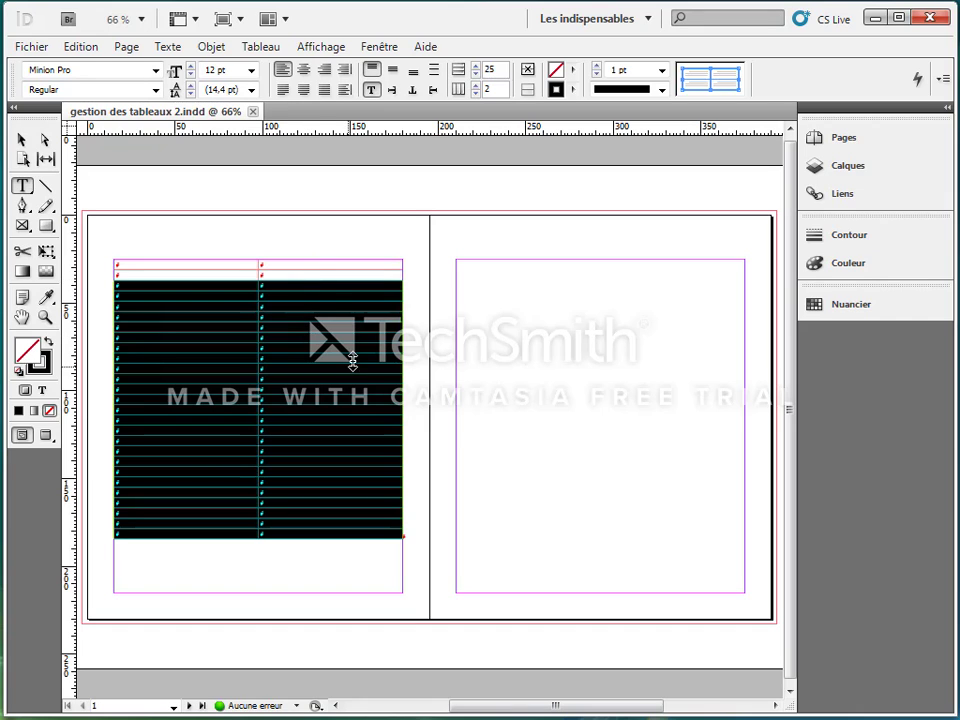
left_click(308, 331)
left_click_drag(211, 311, 334, 528)
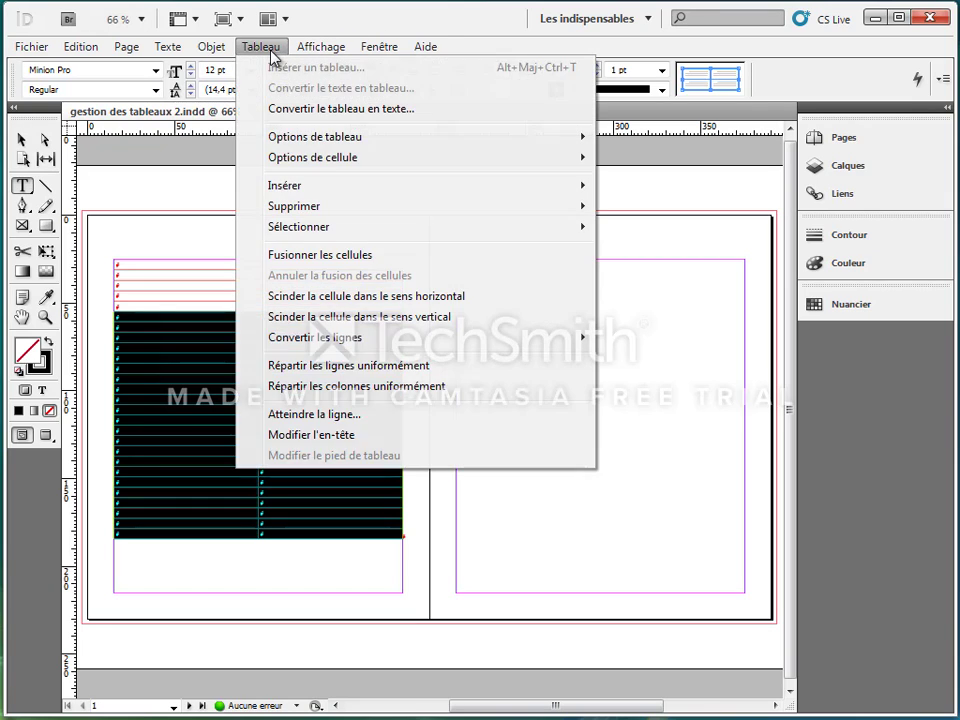
left_click(268, 50)
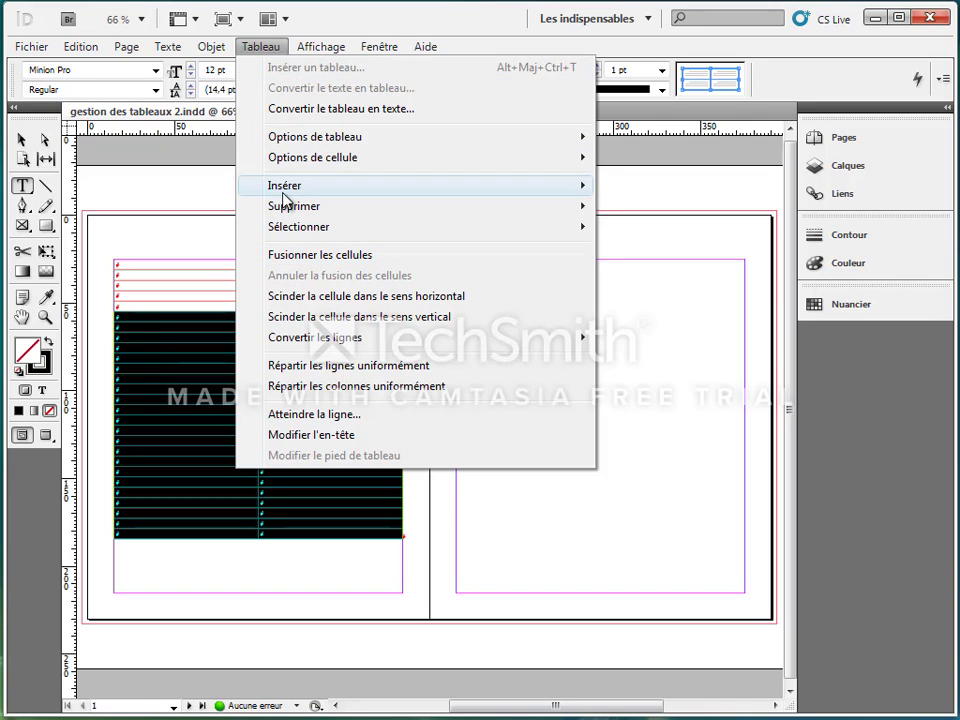
mouse_move(285, 190)
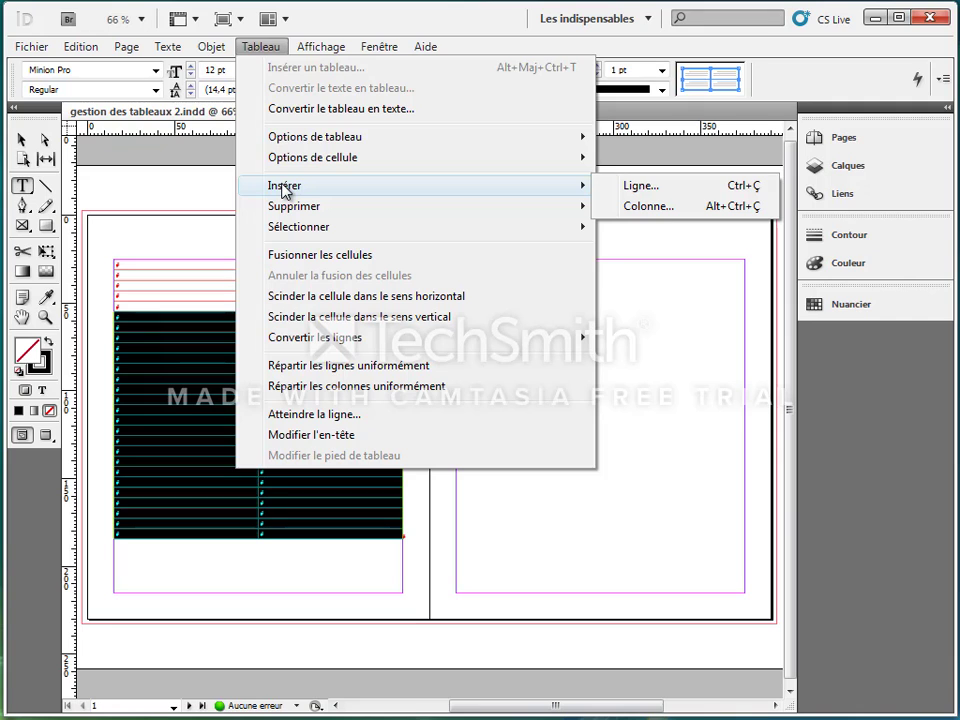
mouse_move(384, 50)
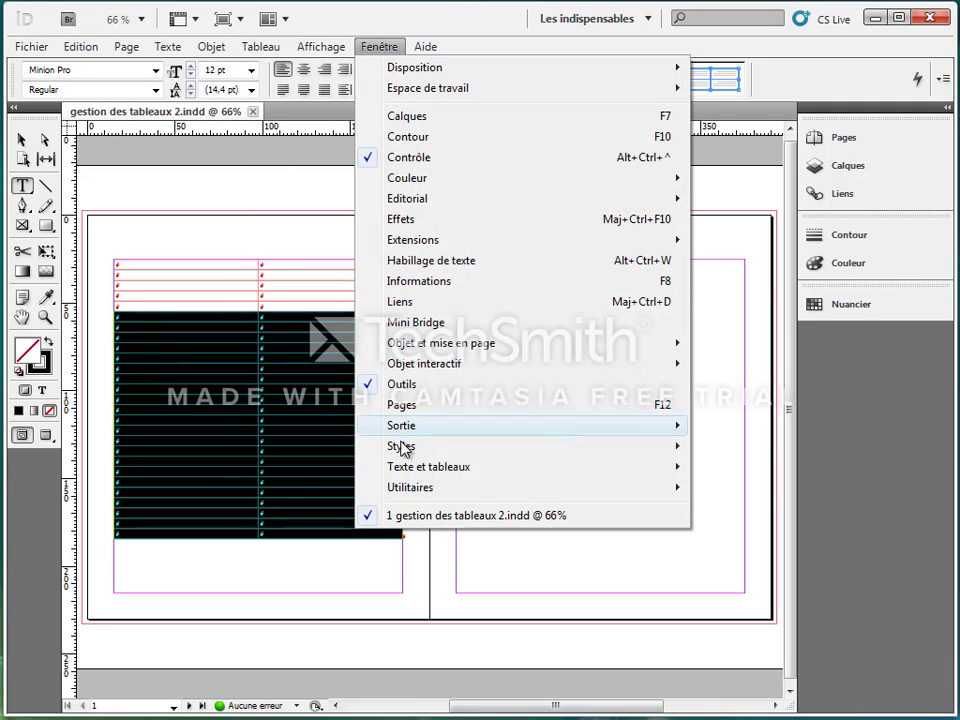
mouse_move(493, 473)
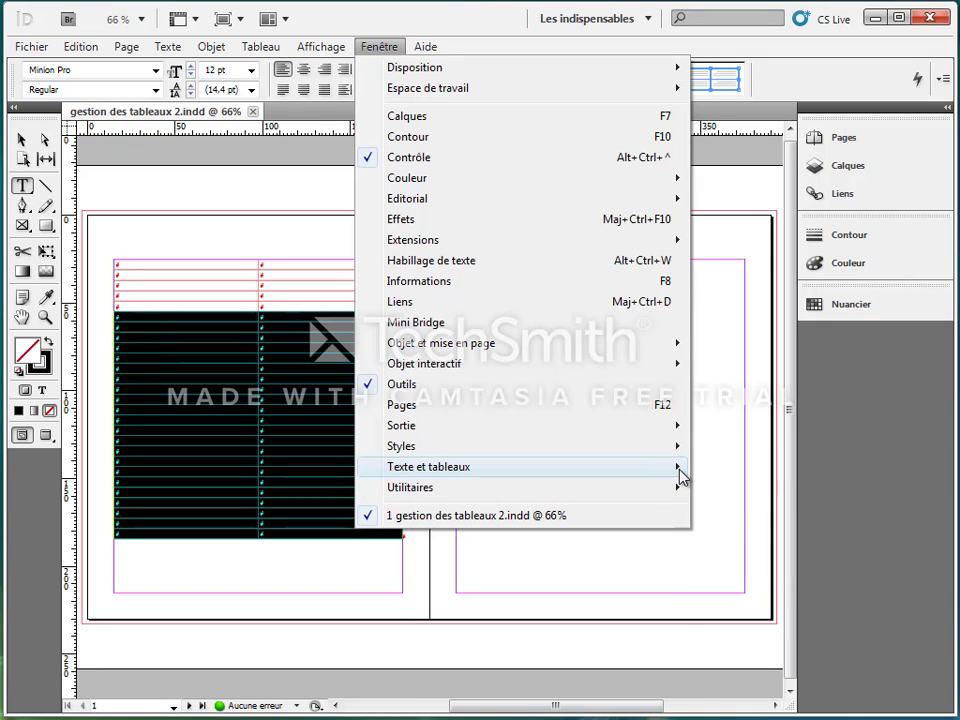
left_click(743, 592)
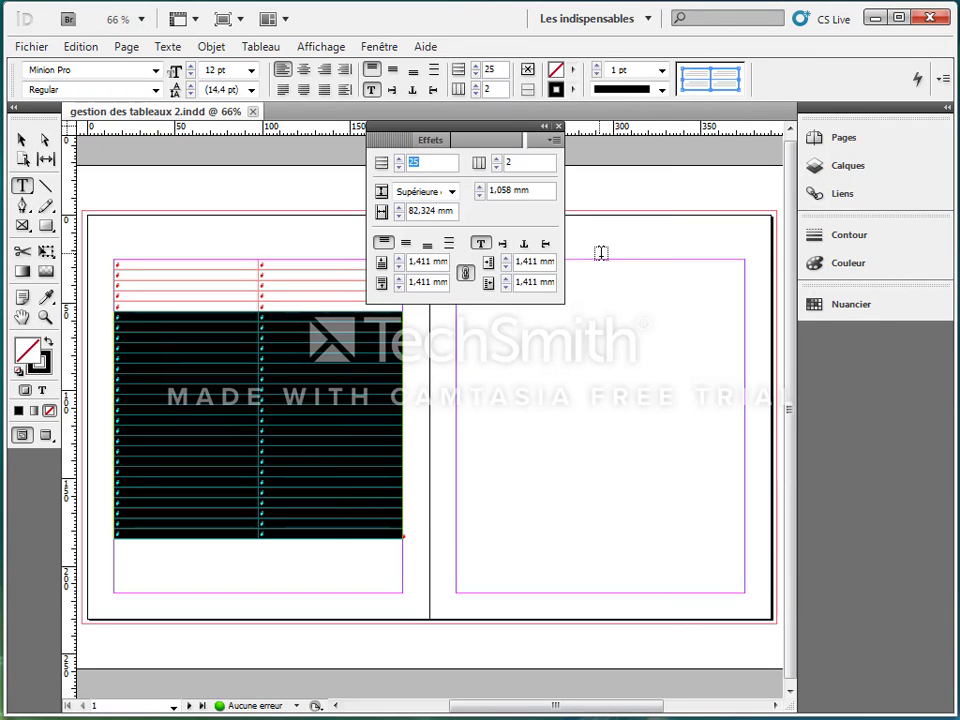
left_click(559, 127)
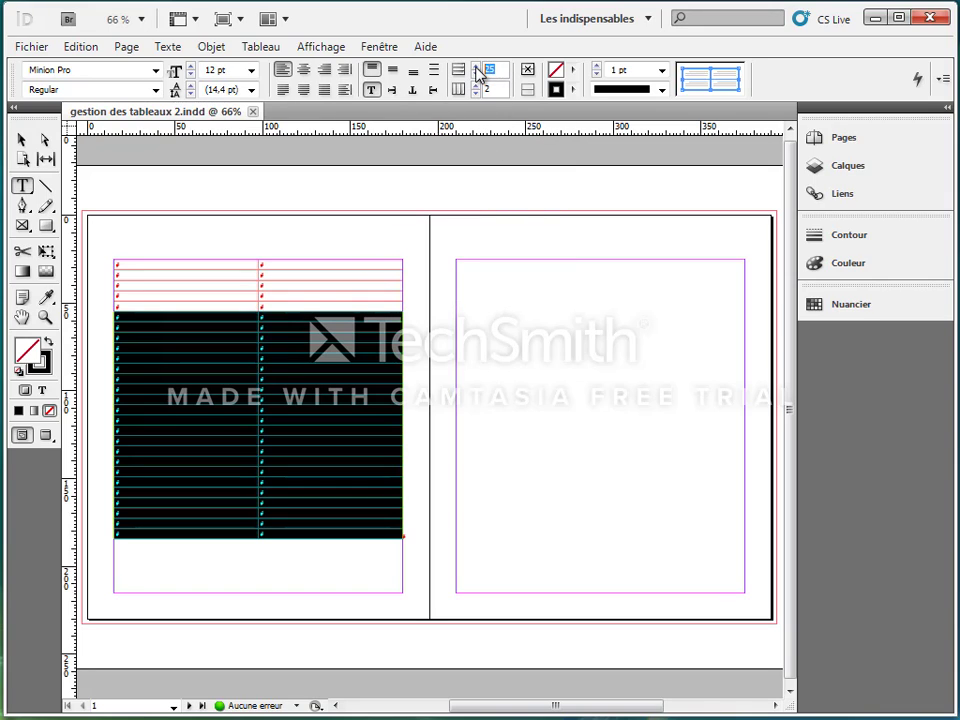
Step: Set the table's number of body rows to 33 and deselect the cells
type("33")
key("Return")
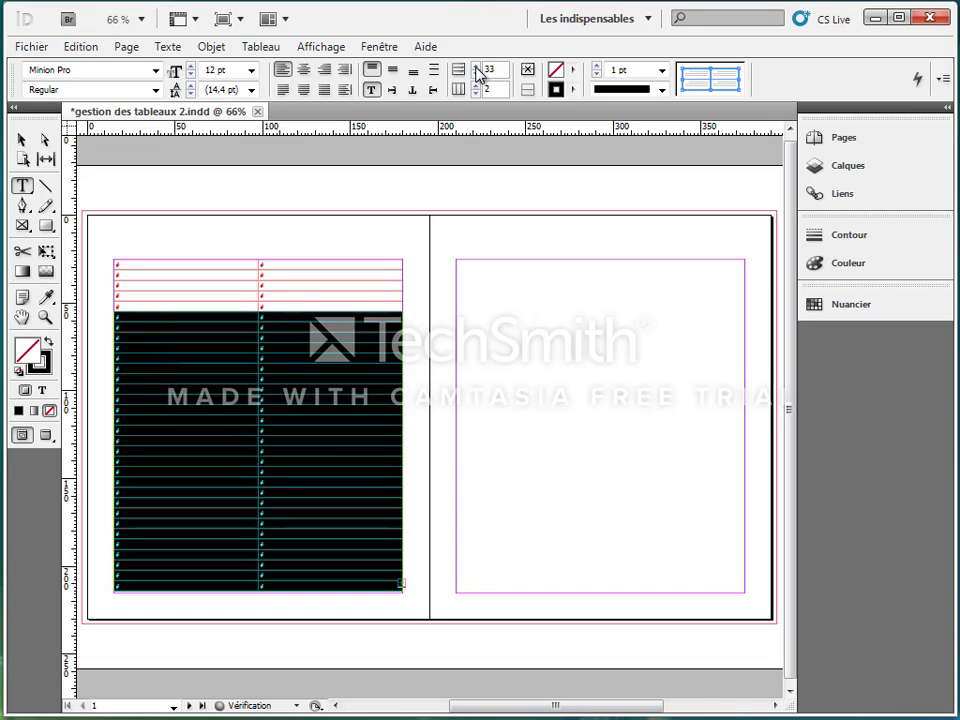
left_click(347, 561)
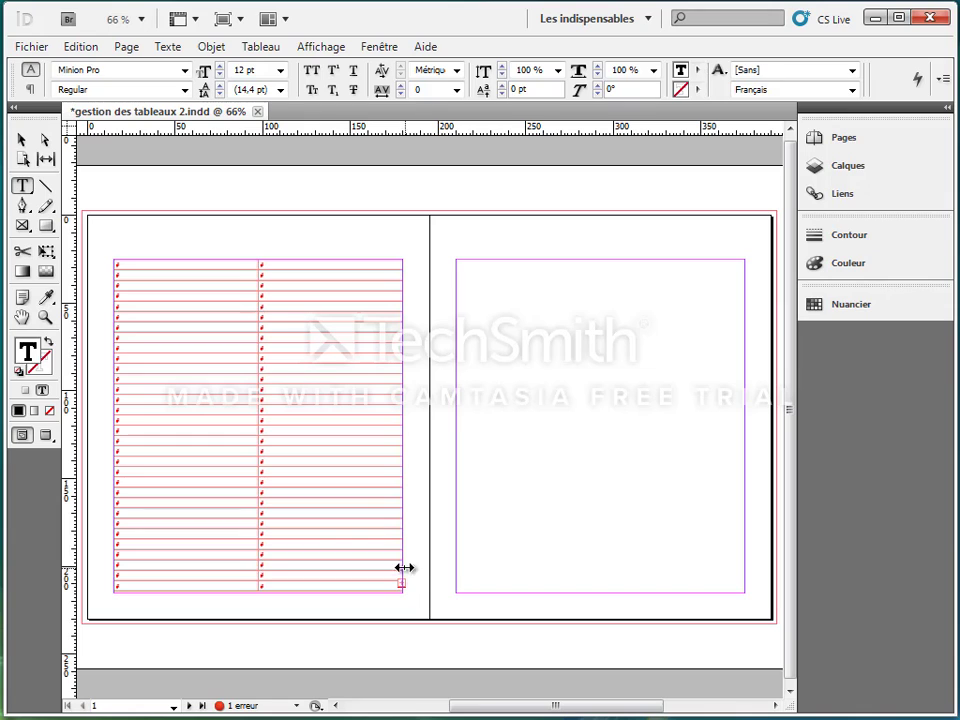
Step: Thread the overset part of the table from the left page's text frame into a new frame within the right page's margins
left_click(24, 141)
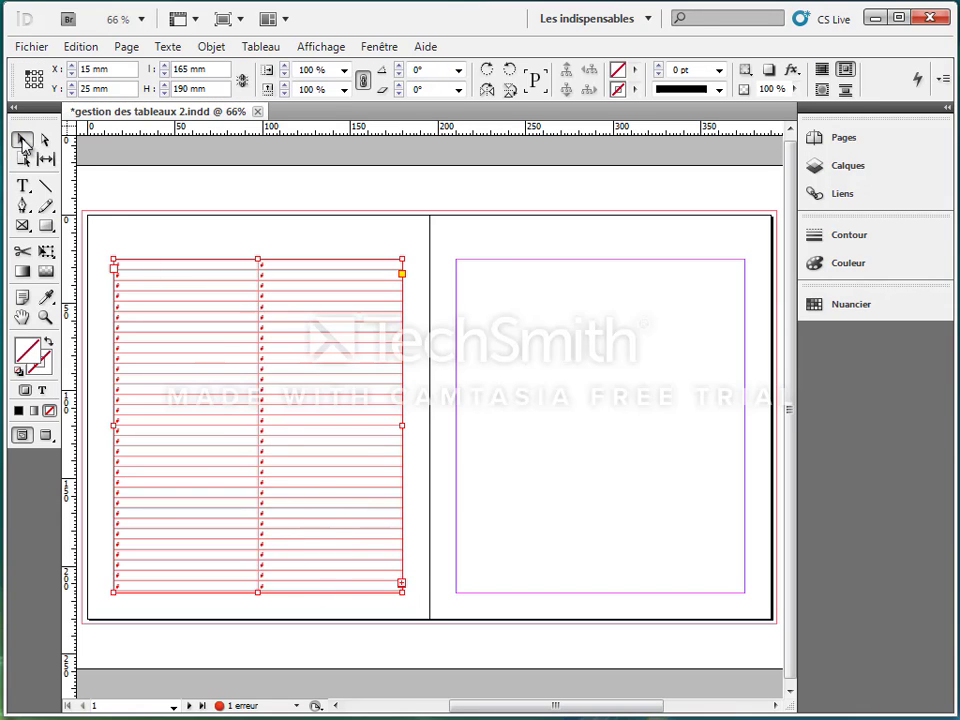
left_click(402, 584)
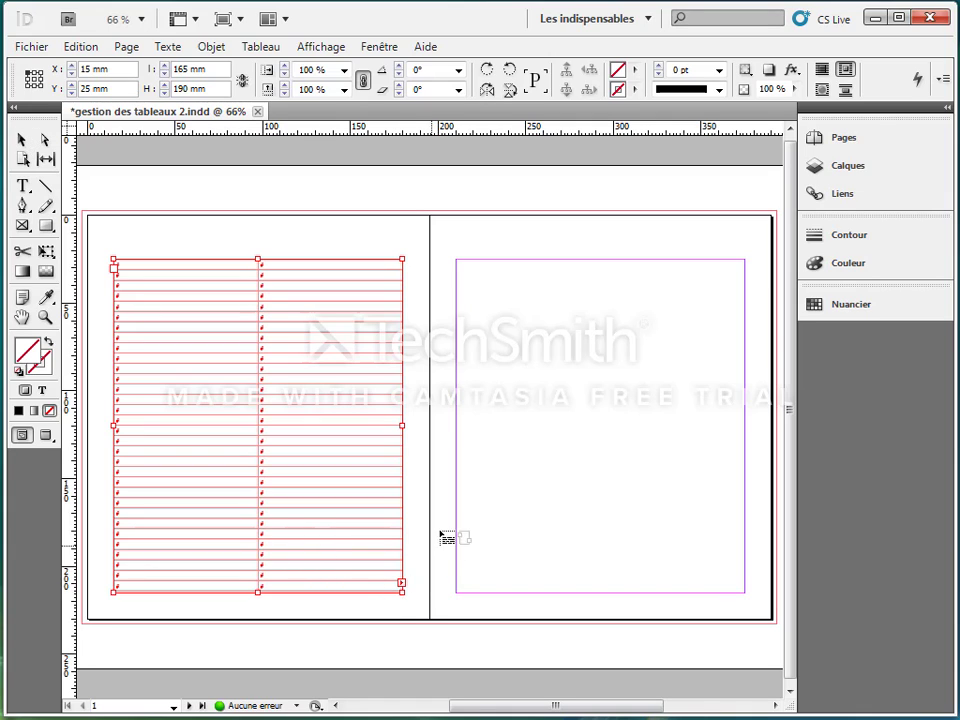
left_click(459, 263)
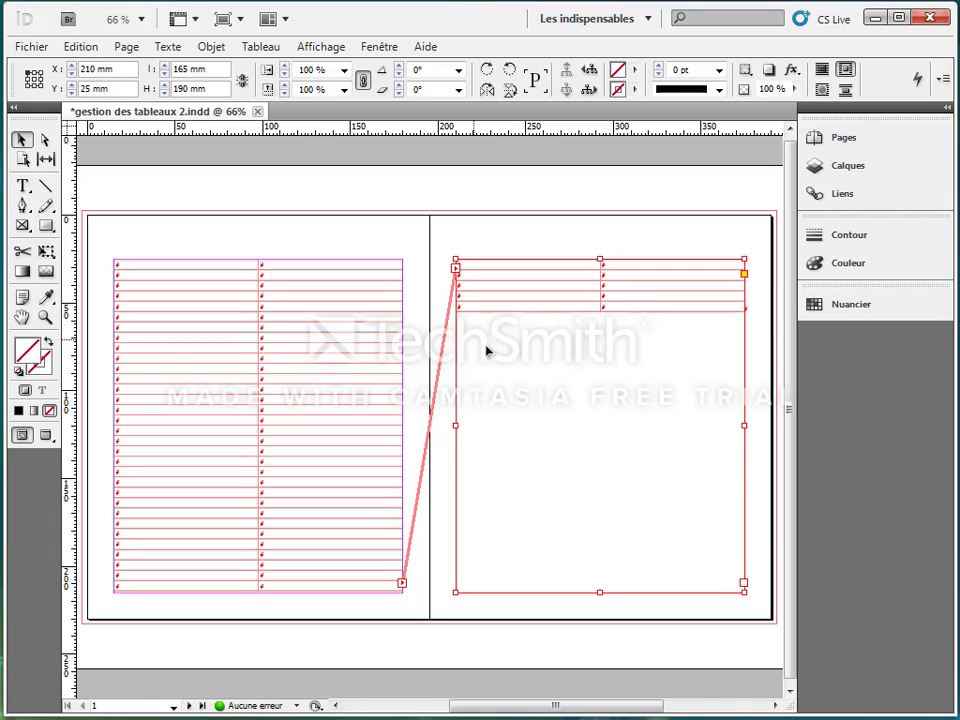
Step: Select a block of body rows on the left page and increase the table's number of columns to 3
left_click(318, 348)
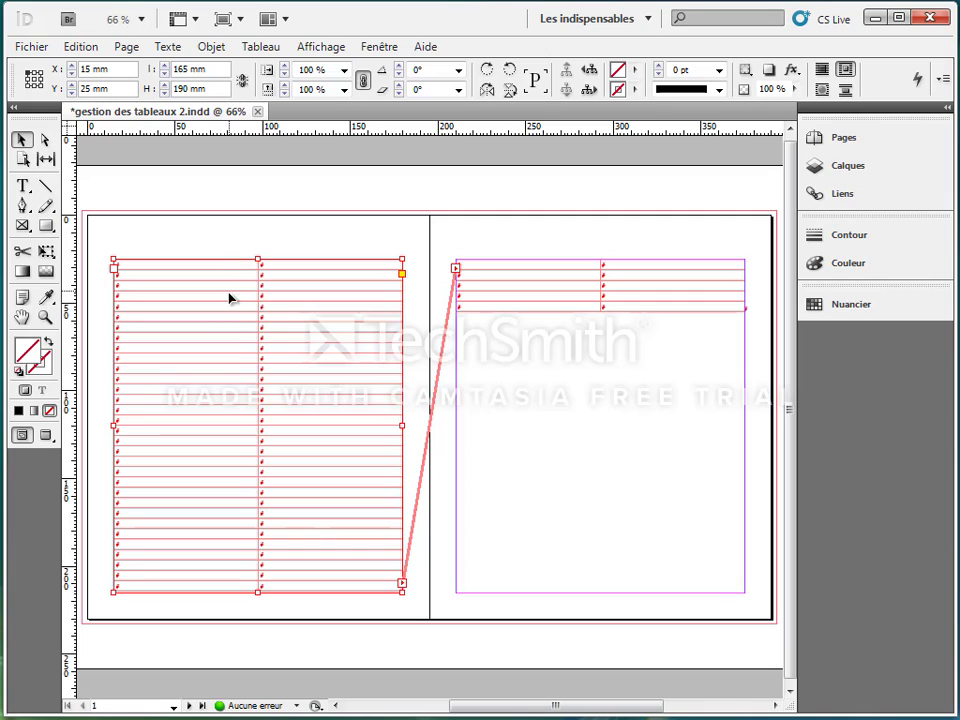
left_click(22, 185)
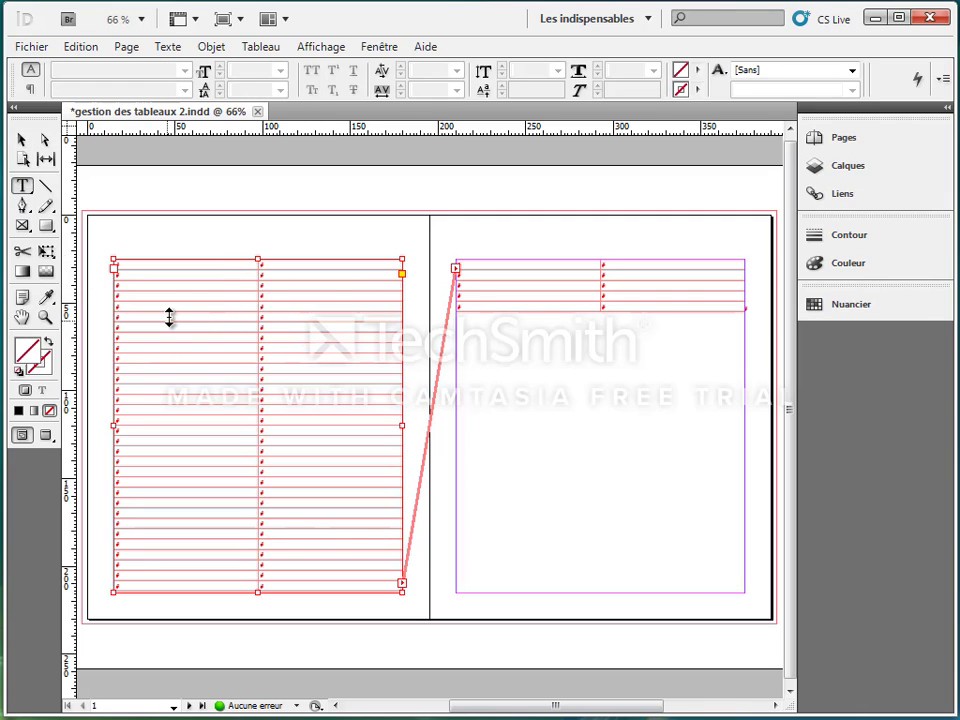
left_click_drag(167, 317, 380, 487)
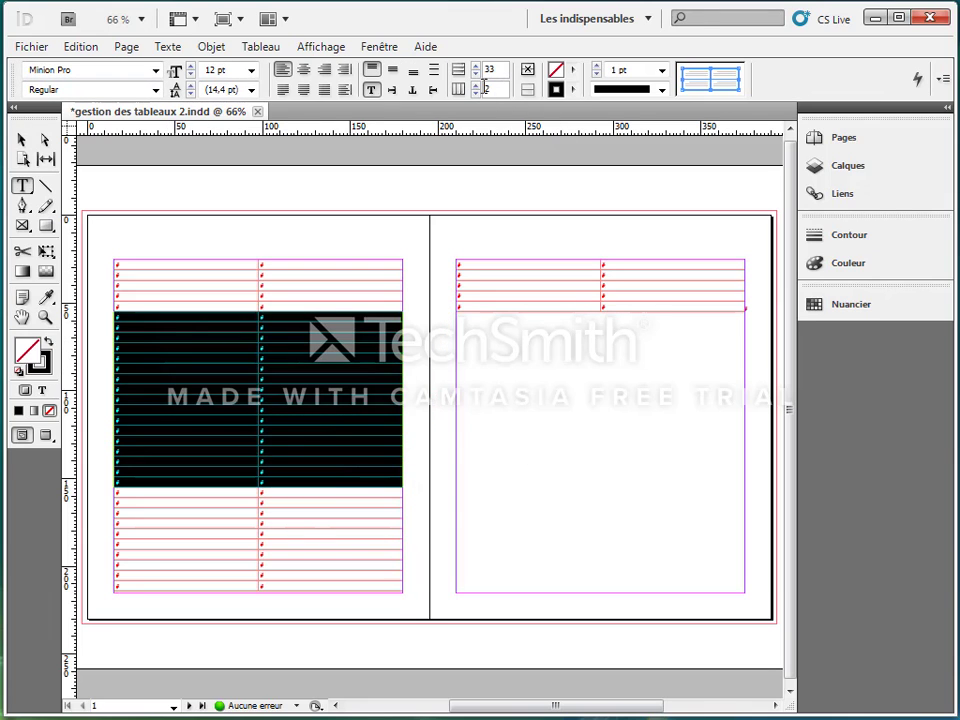
left_click(477, 86)
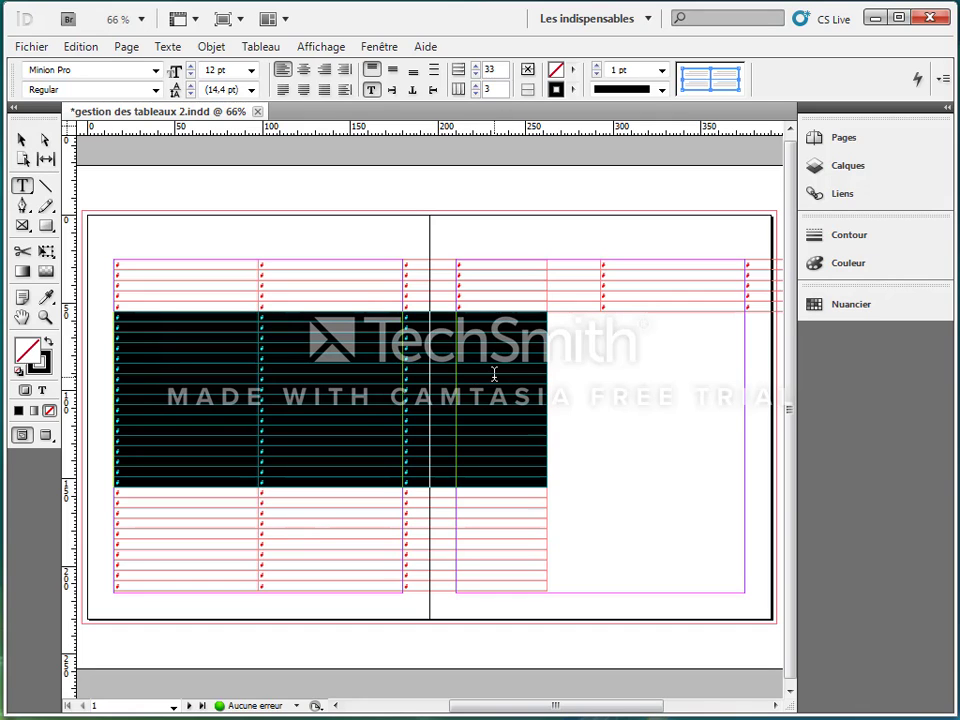
Step: Reduce the table's number of columns to 2, accept the column deletion and deselect the cells
left_click(475, 92)
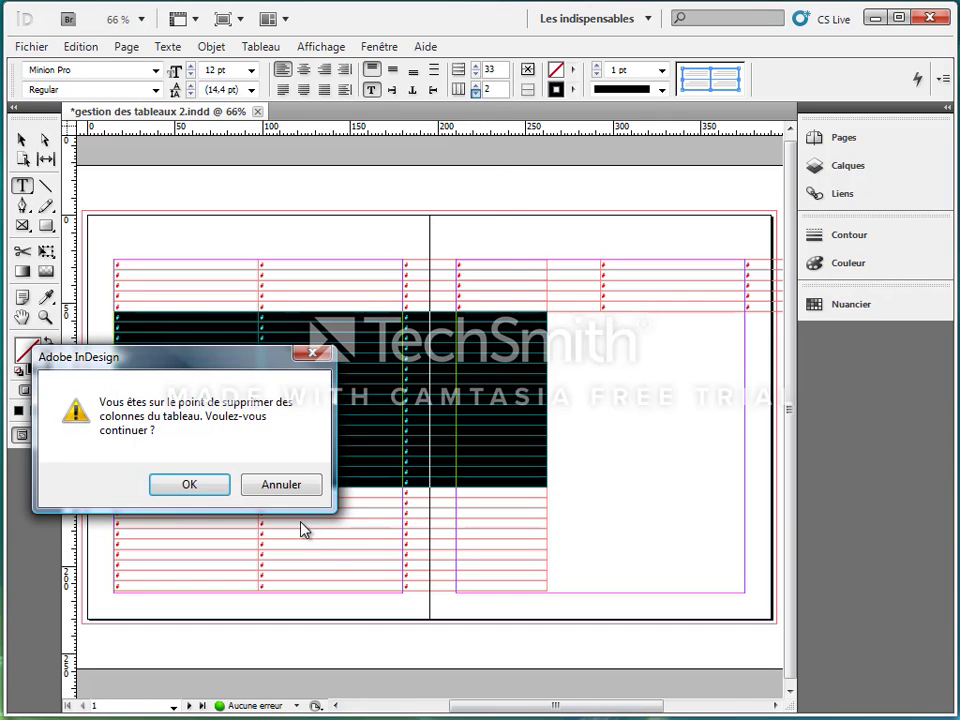
left_click(195, 485)
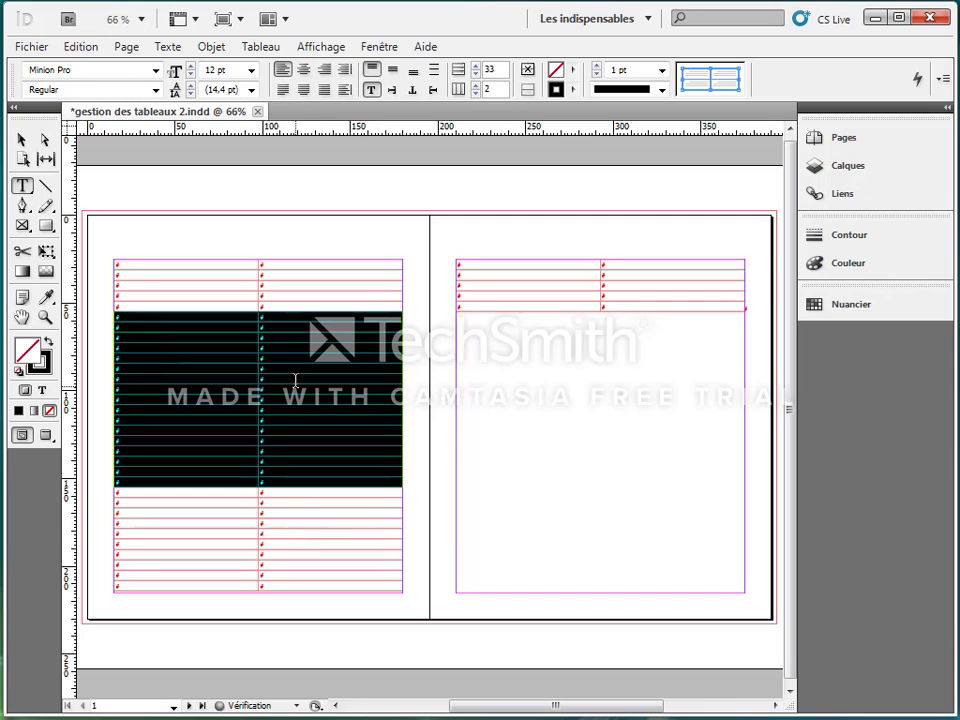
left_click(298, 346)
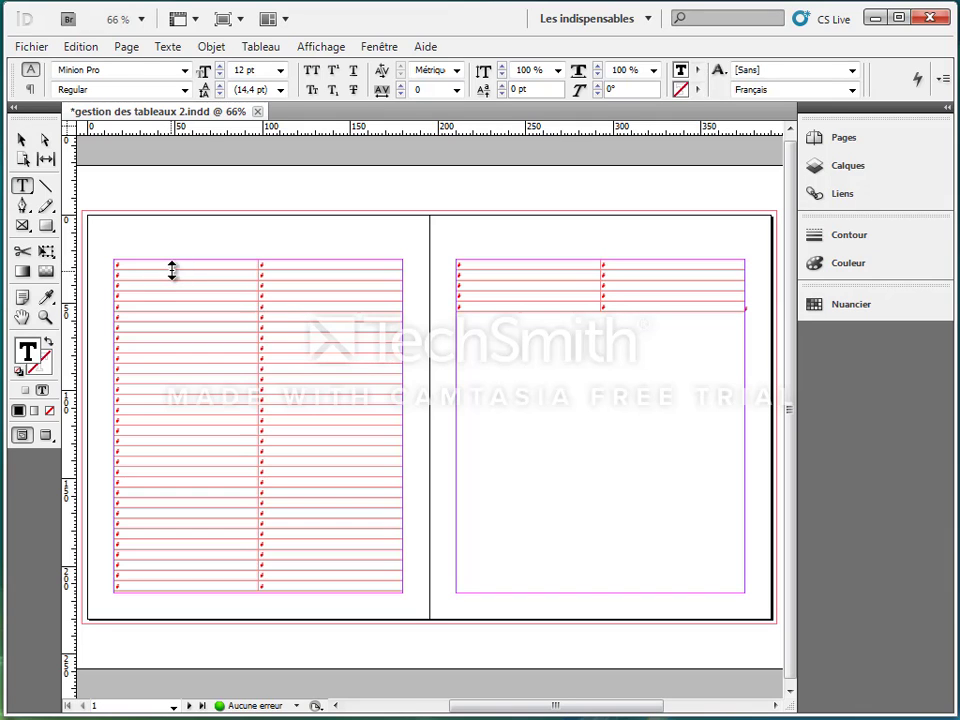
Step: Increase the height of the first header row on the left page and try to edit the repeated header cells on the right page
left_click_drag(172, 270, 169, 286)
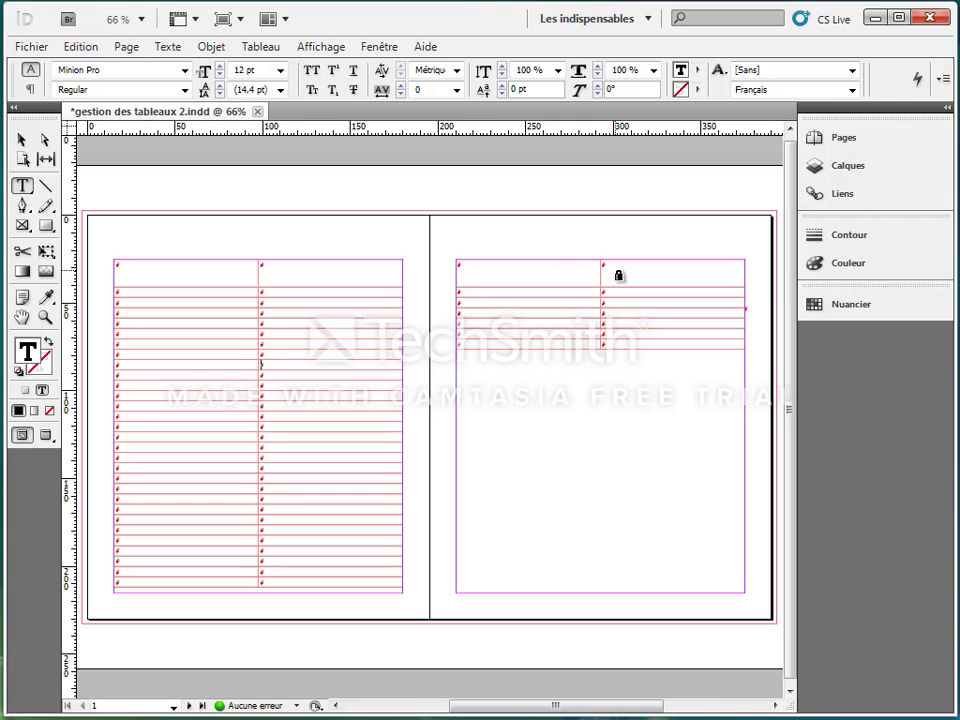
left_click(547, 261)
left_click(610, 274)
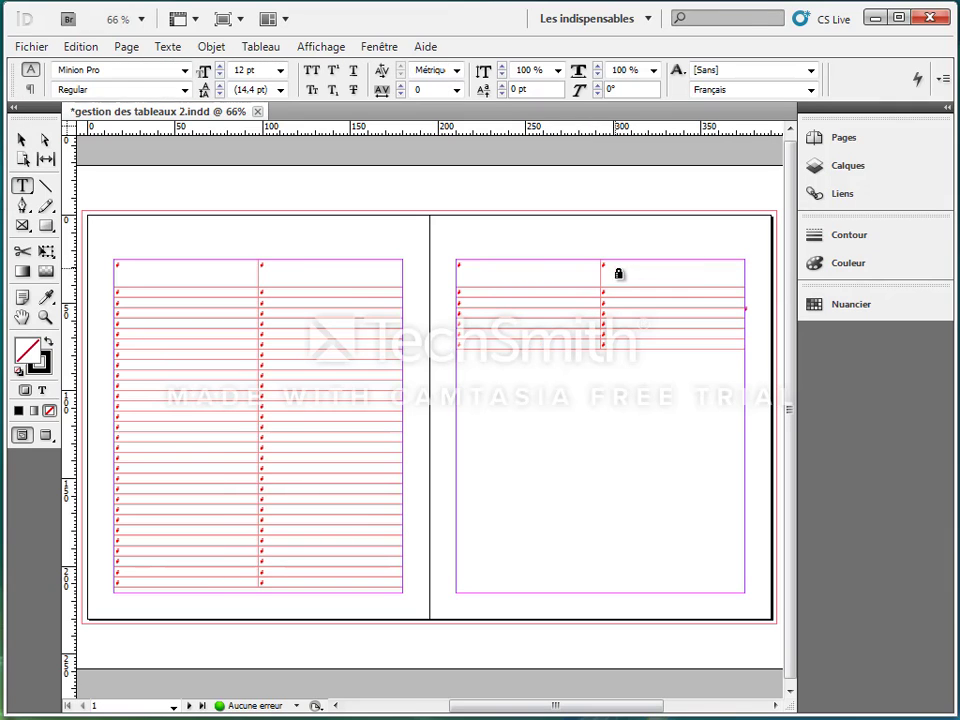
left_click(535, 266)
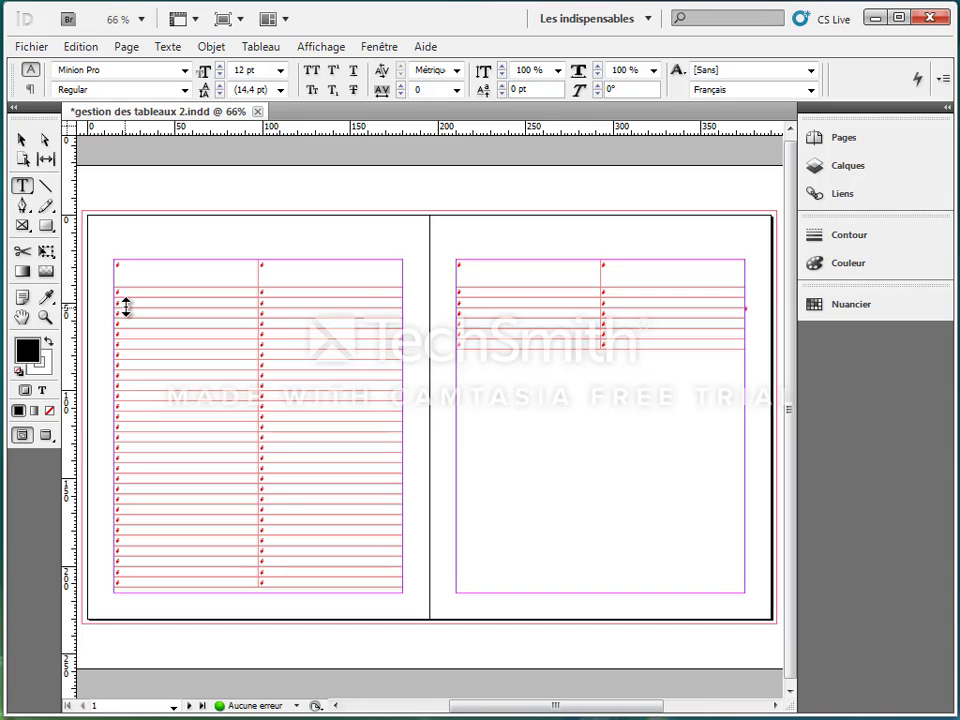
Step: Merge the two cells of the table's third row on the left page into one
left_click_drag(127, 300, 236, 294)
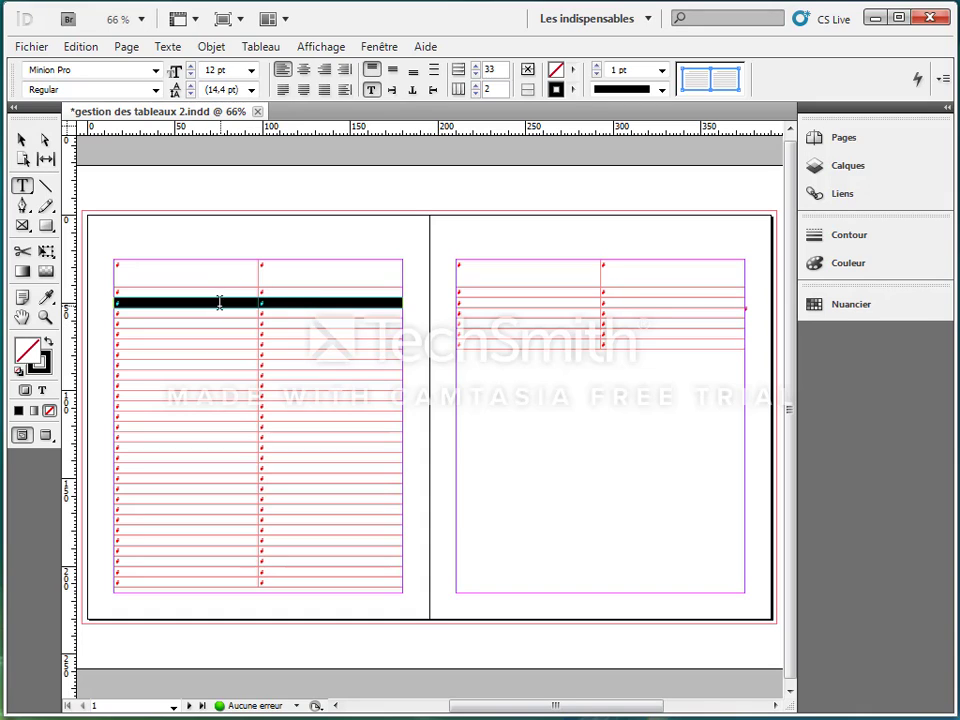
left_click(258, 48)
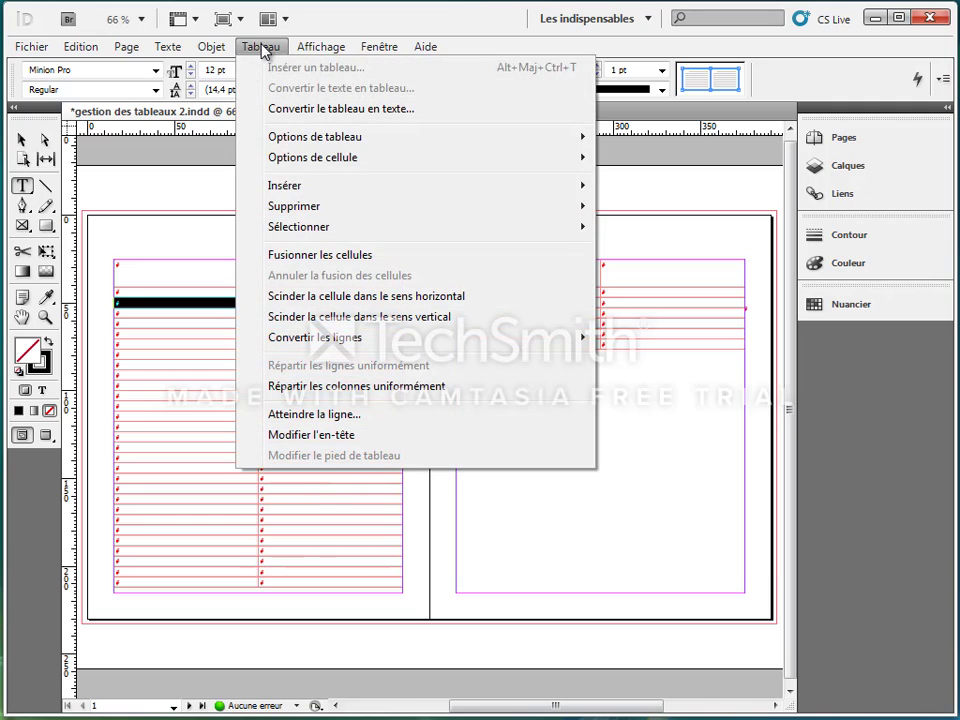
left_click(300, 257)
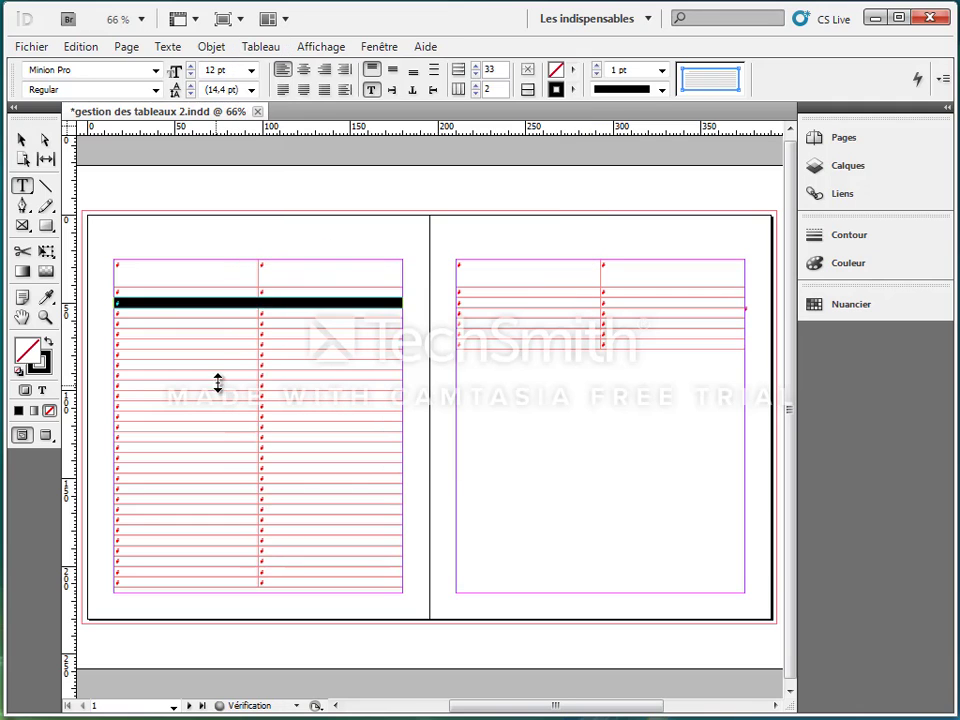
left_click(243, 333)
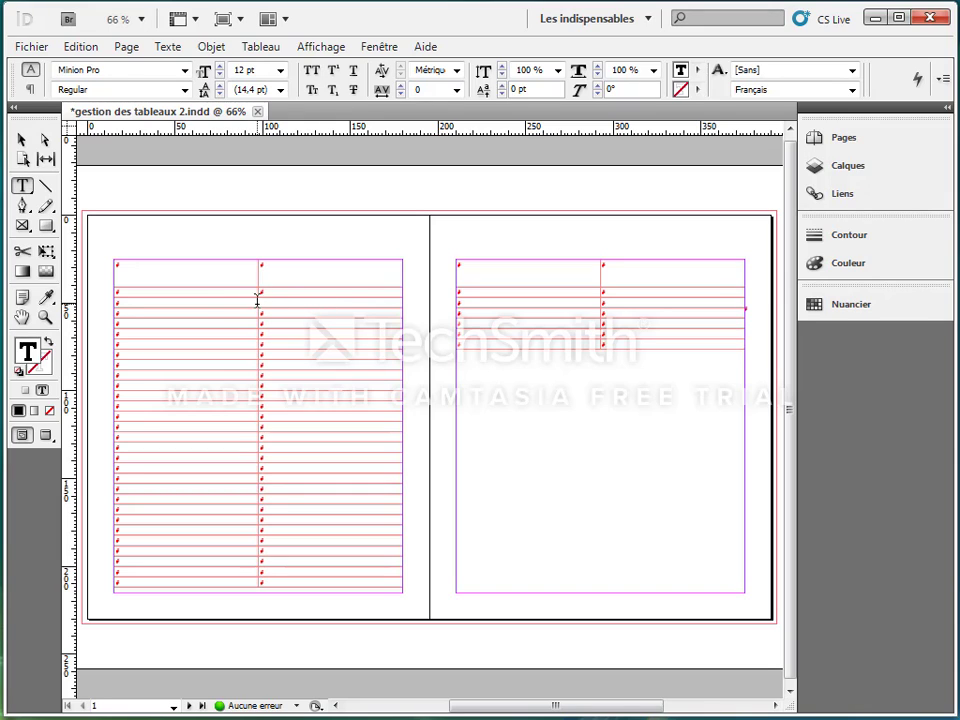
Step: Select the merged cell in the table's third row and open the table commands for it
left_click_drag(231, 302, 268, 302)
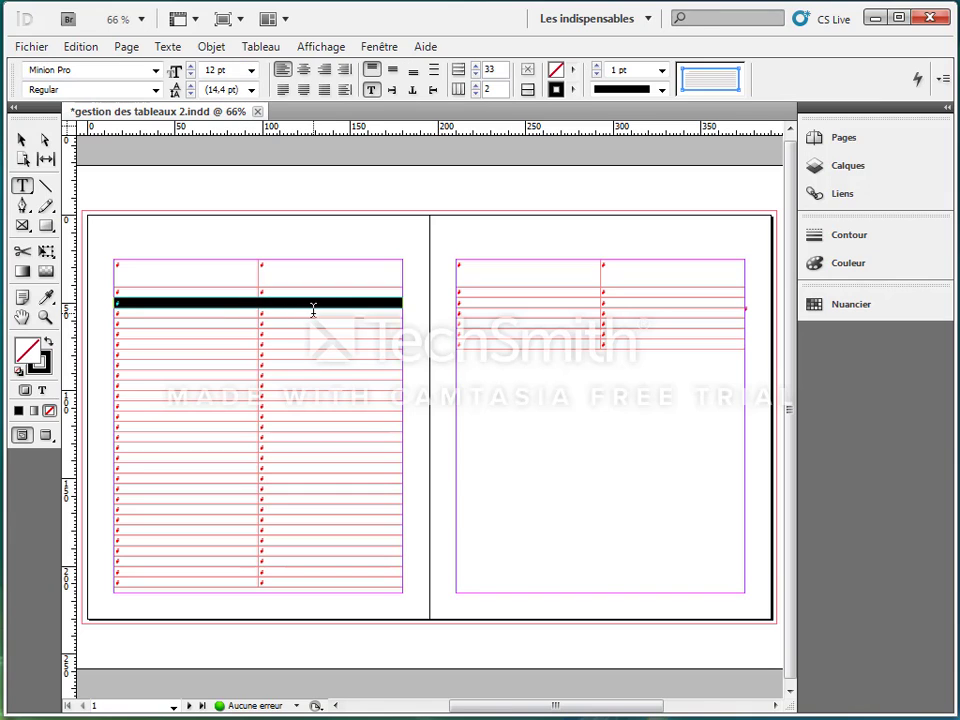
left_click(260, 46)
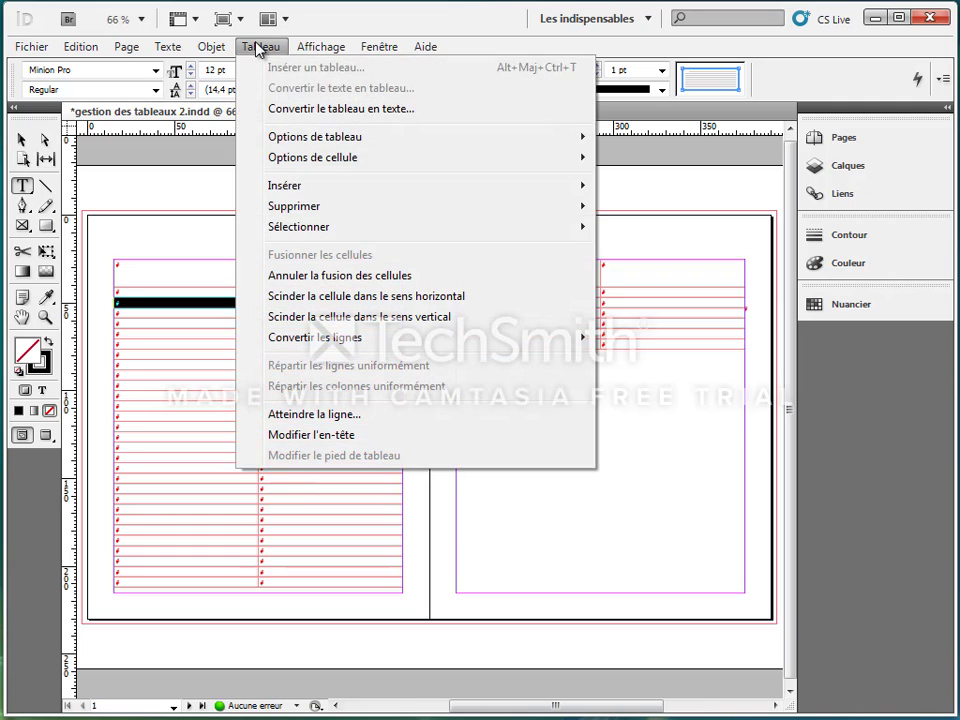